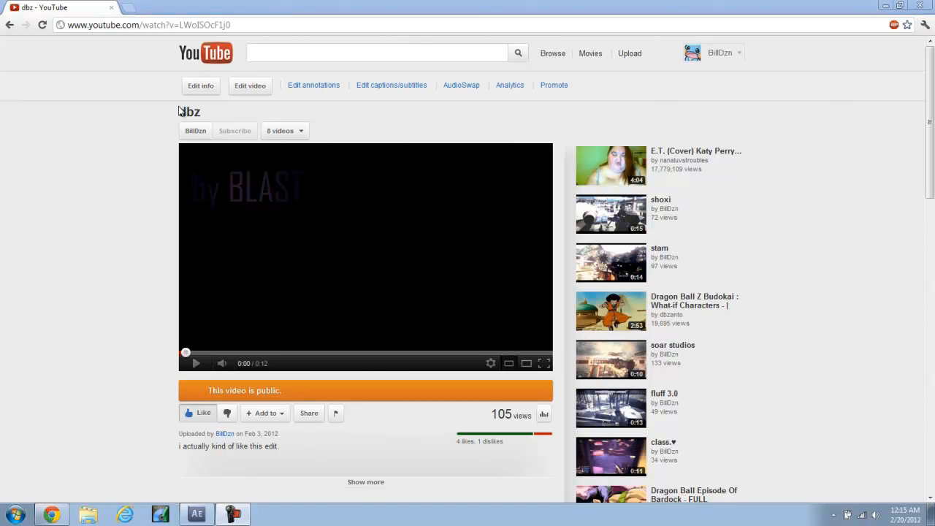
- Play the dbz clip on YouTube, jump back, and pause it at 0:05
left_click(401, 275)
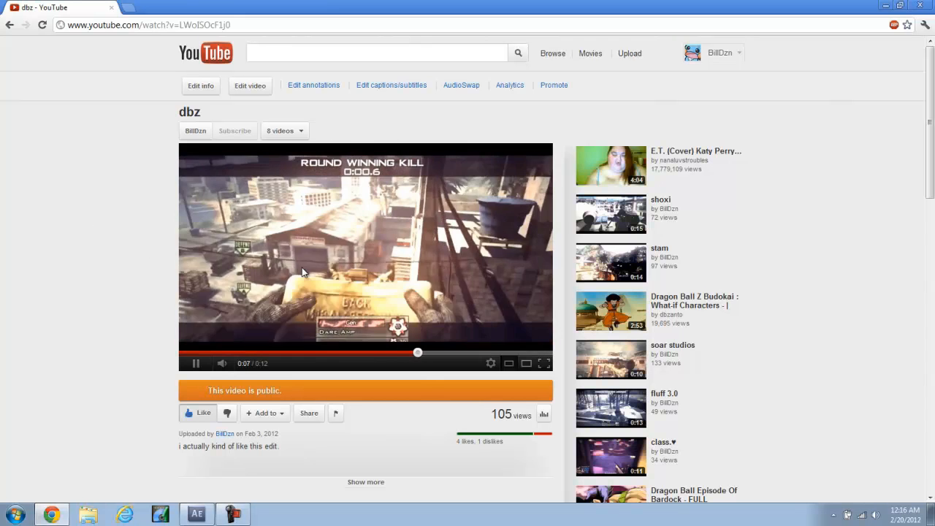
left_click(290, 354)
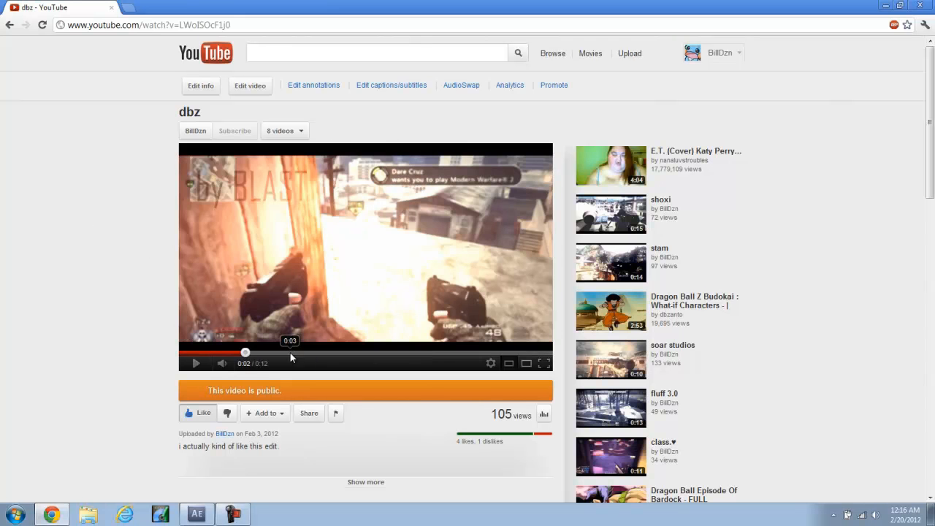
left_click(317, 308)
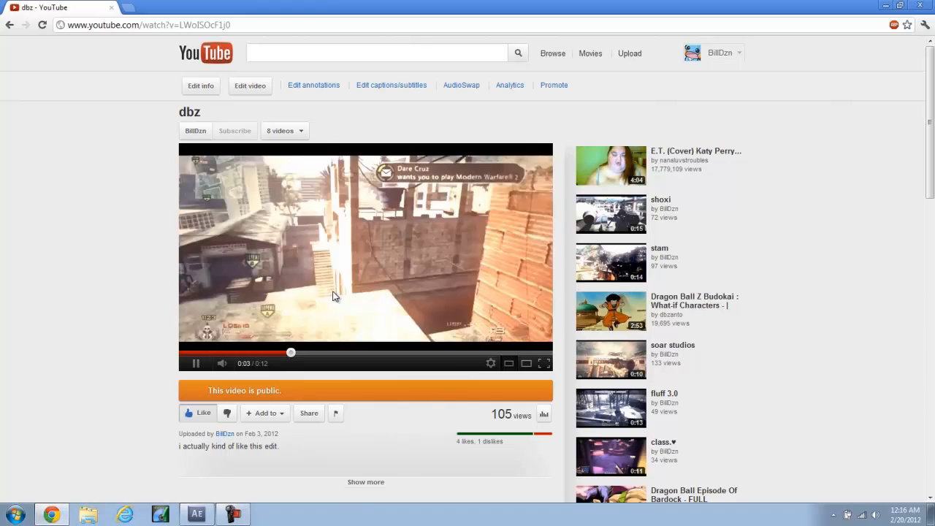
left_click(305, 290)
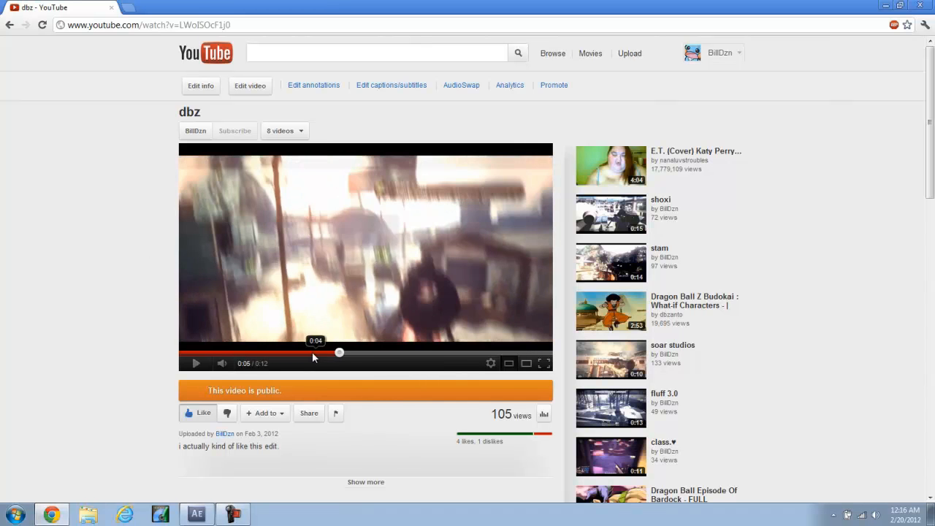
- Resume the clip, pause at 0:06, skip ahead to 0:07, and pause at 0:08
left_click(349, 301)
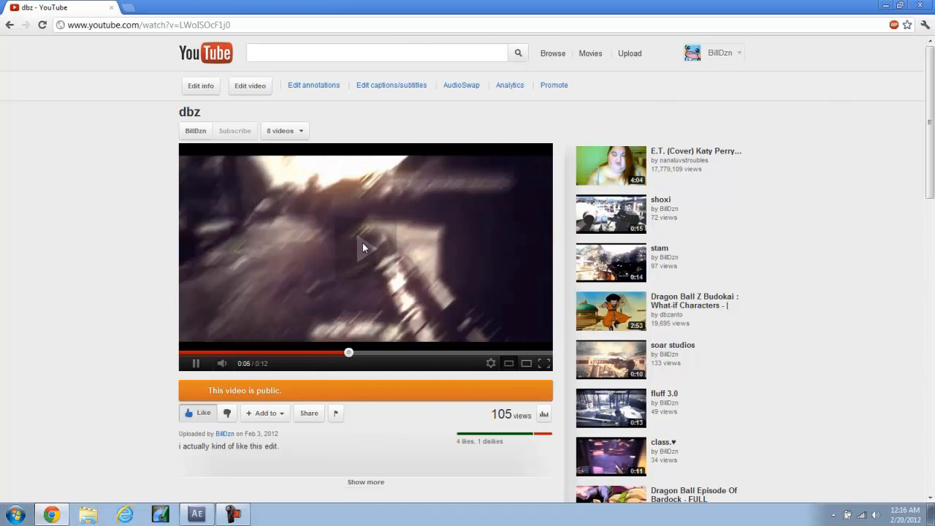
left_click(365, 243)
left_click_drag(365, 352, 424, 352)
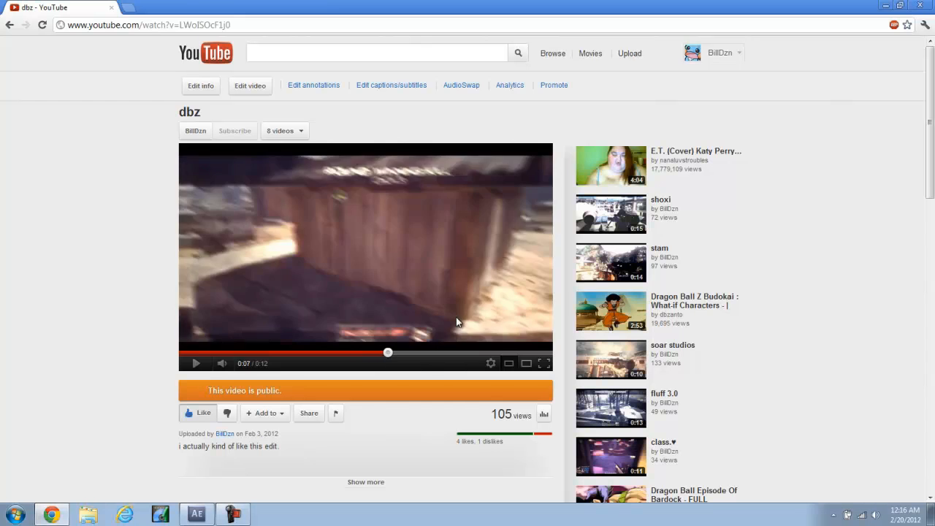
left_click(456, 323)
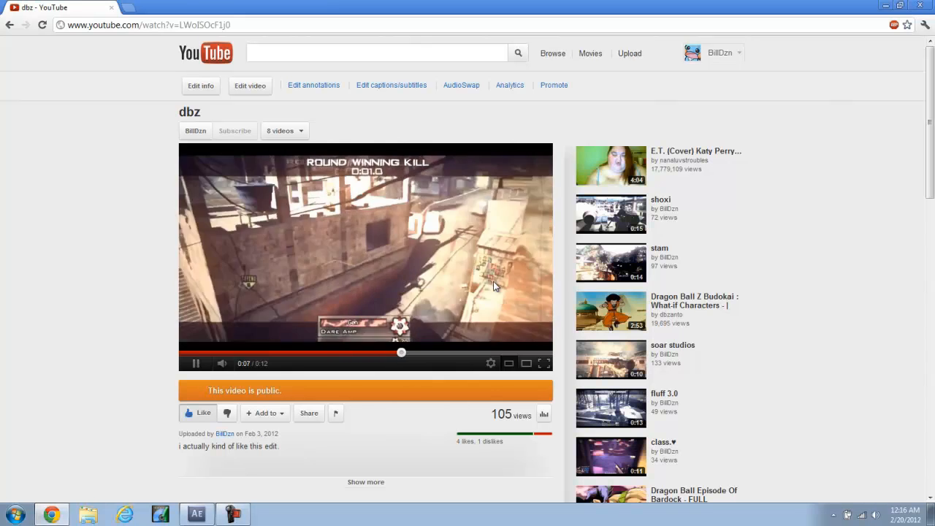
left_click(422, 250)
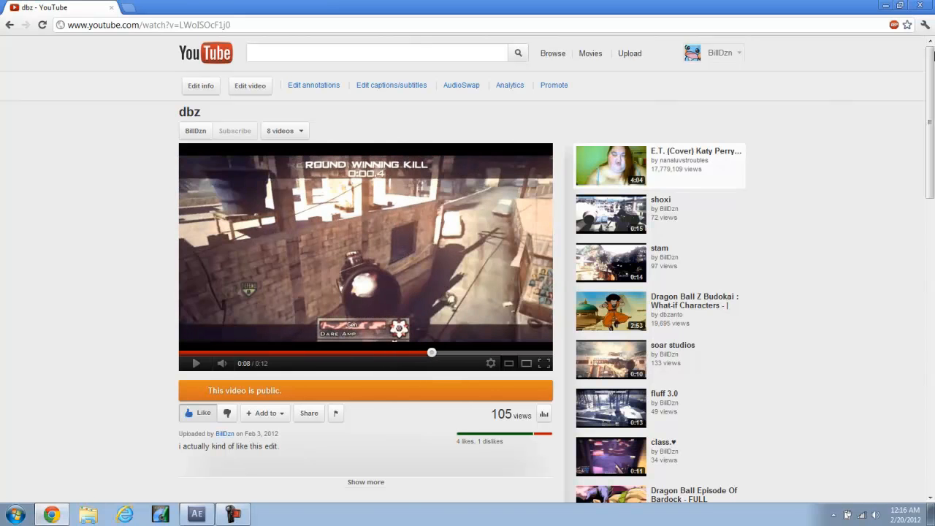
- Close Chrome, return to After Effects at 0;00;04;40, and delete the old Twitch effect
left_click(922, 7)
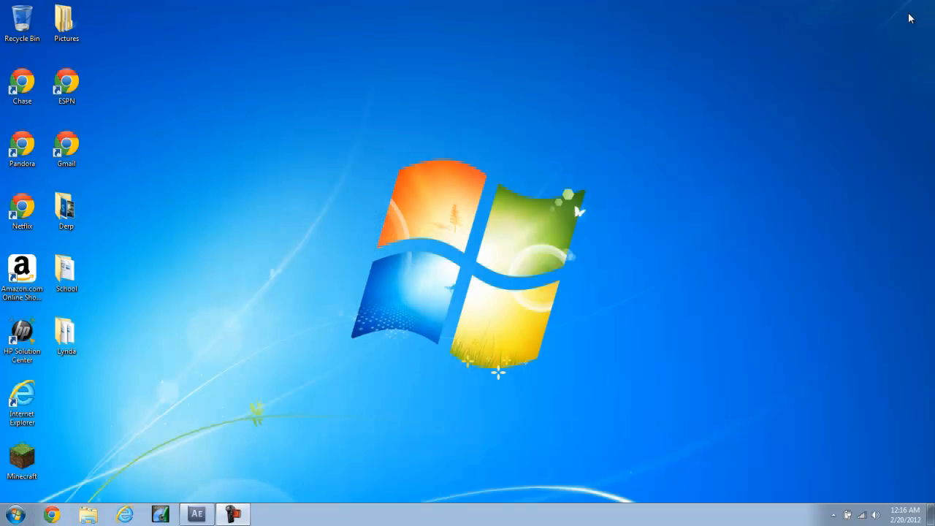
left_click(197, 514)
left_click_drag(533, 364, 401, 364)
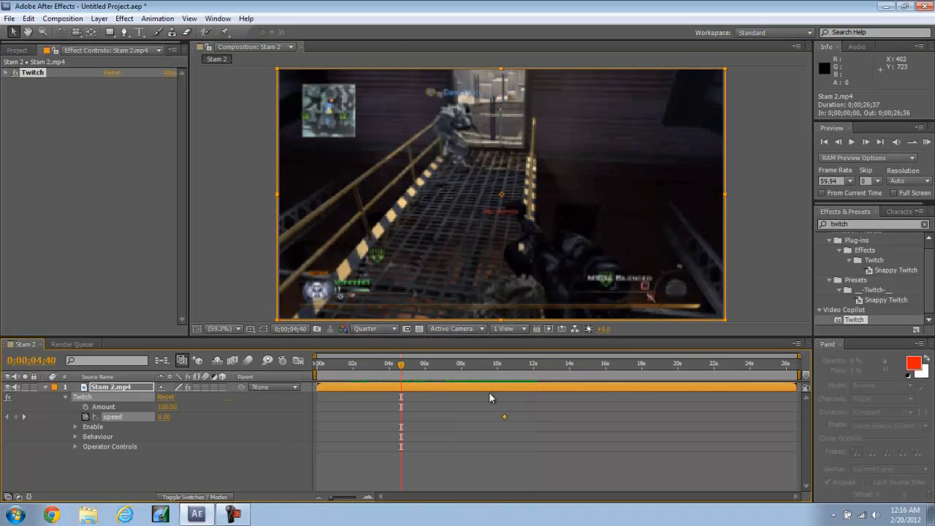
left_click(85, 416)
key("Delete")
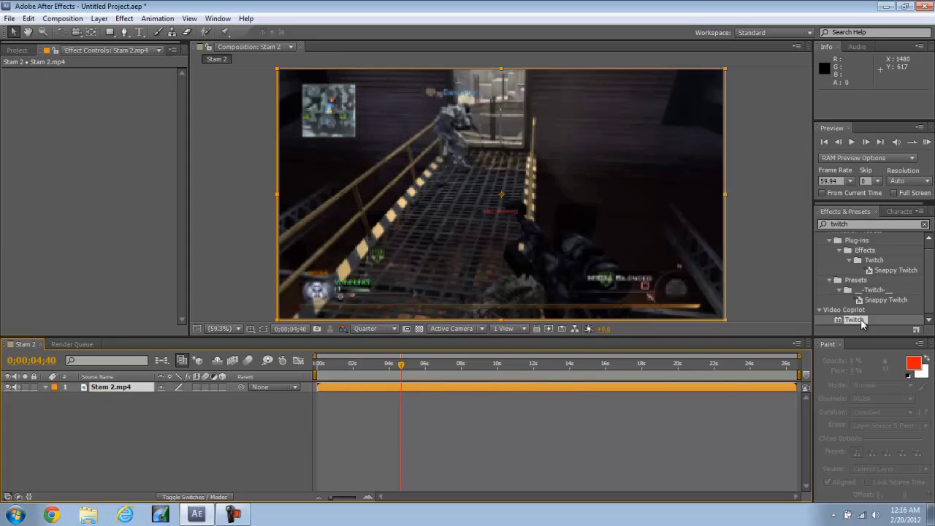
- Apply a fresh Twitch effect to the Stam 2.mp4 layer and set its speed to 0
left_click_drag(861, 322, 89, 388)
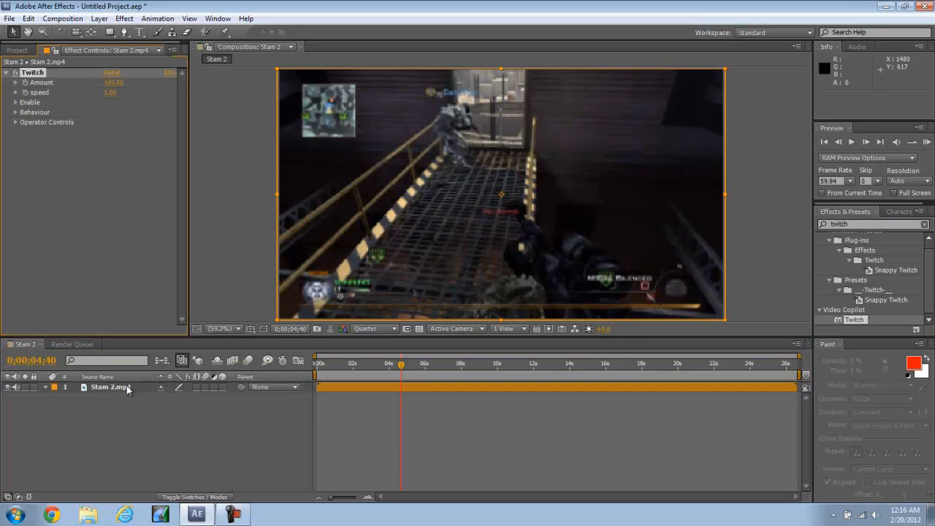
key("e")
left_click(46, 397)
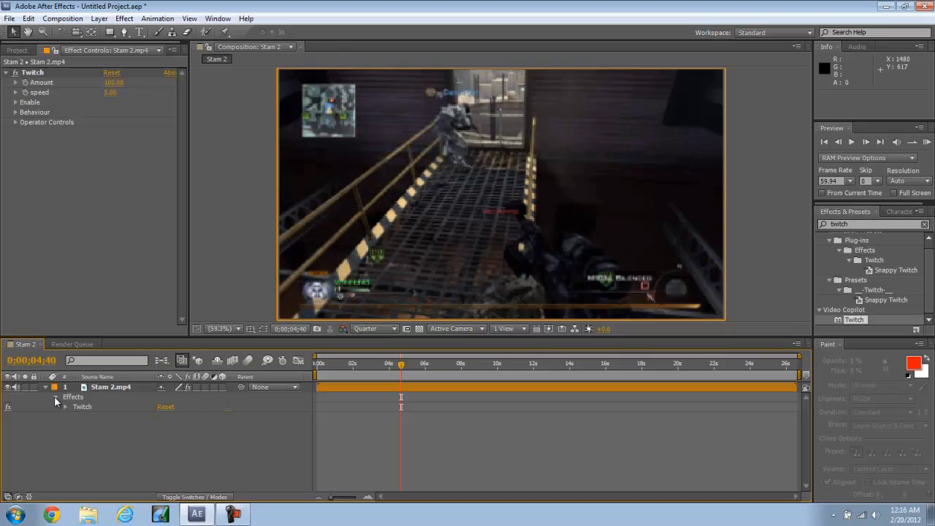
left_click(55, 397)
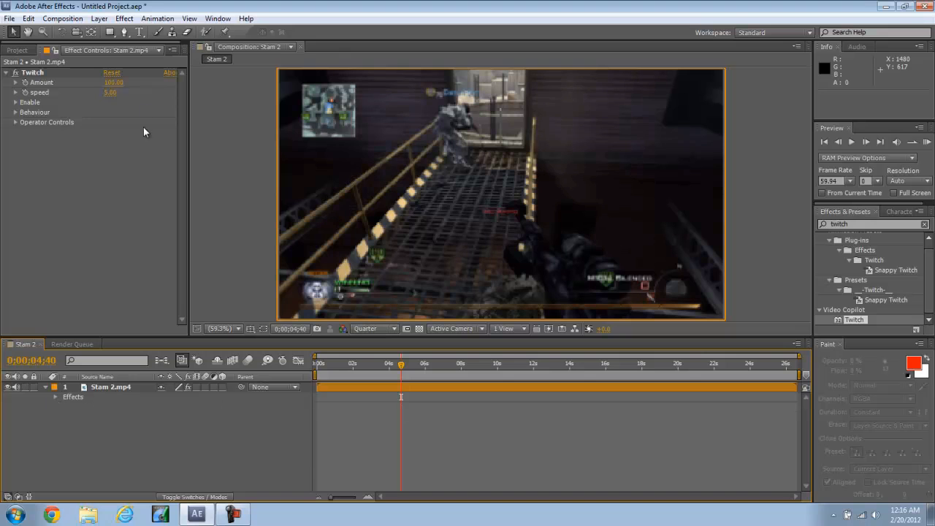
left_click(95, 388)
key("e")
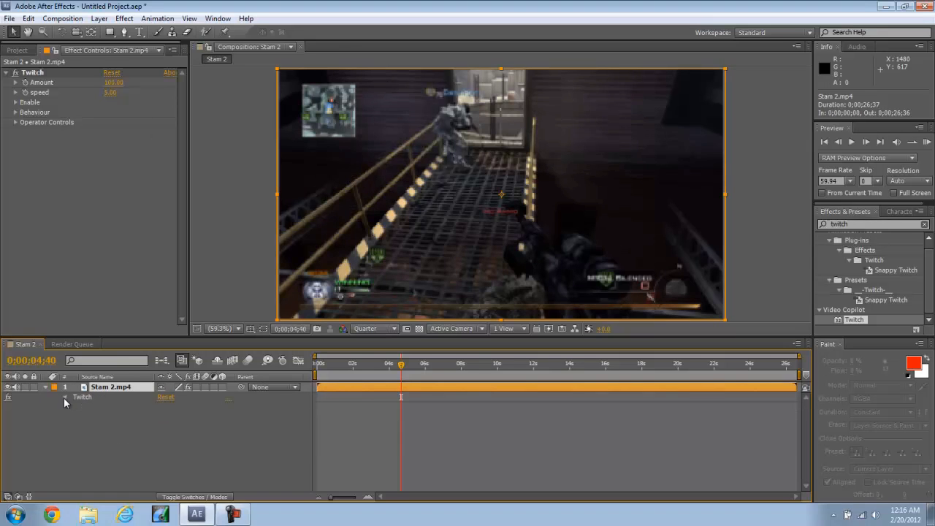
left_click(65, 398)
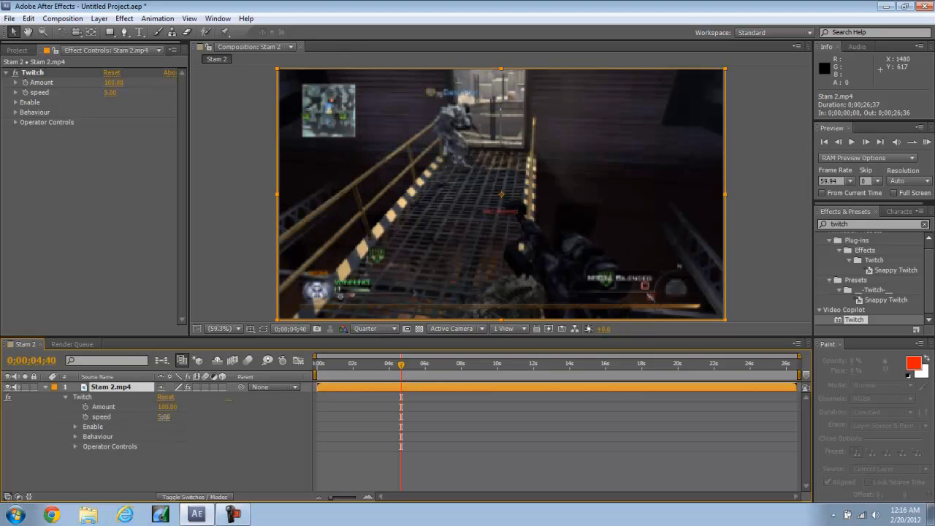
type("0")
key("Return")
- Keyframe the Twitch speed at 0 and then 25 near 12 seconds, and expand the Enable options
left_click_drag(403, 366, 508, 380)
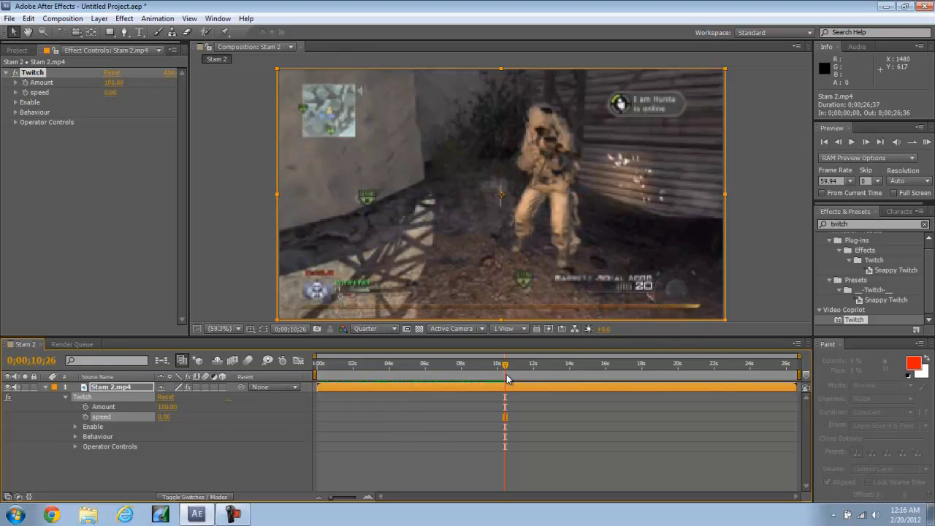
left_click(86, 417)
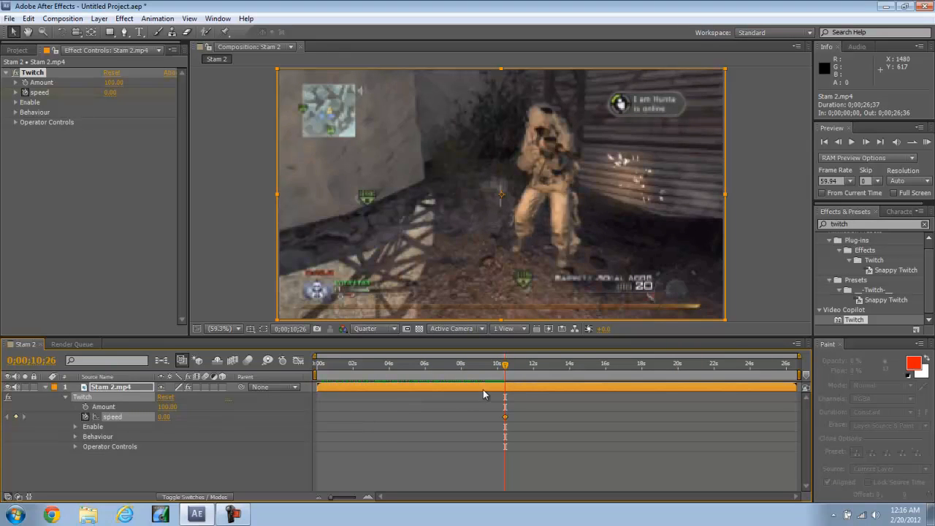
left_click_drag(507, 374, 534, 375)
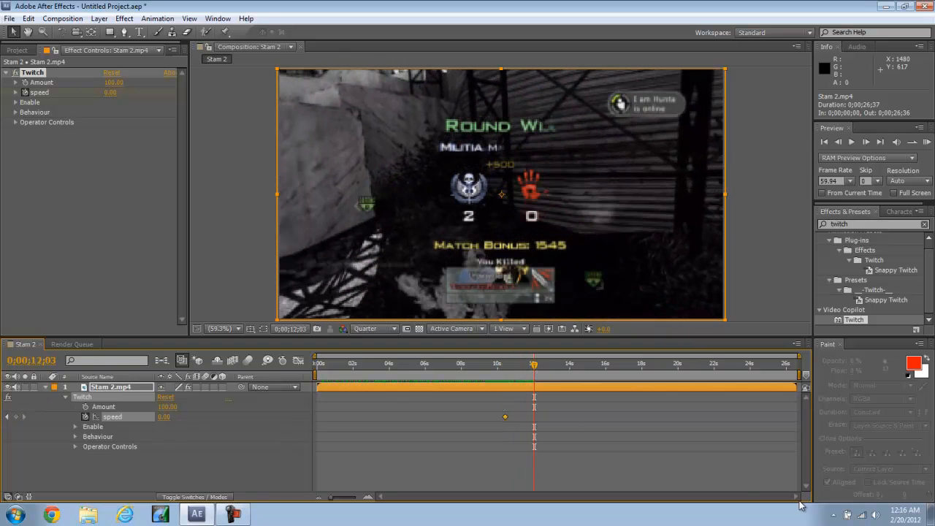
left_click(164, 418)
type("25")
key("Return")
left_click(76, 427)
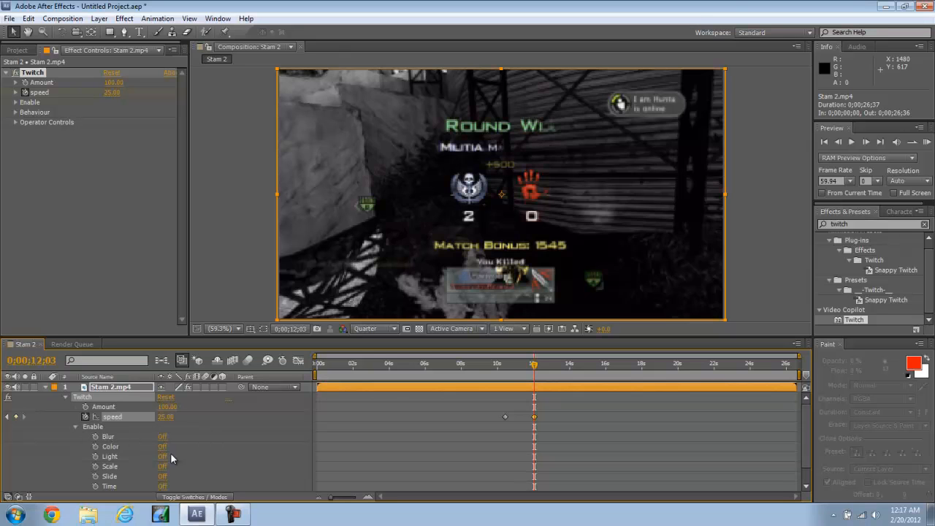
scroll(174, 439, "down", 1)
left_click(163, 417)
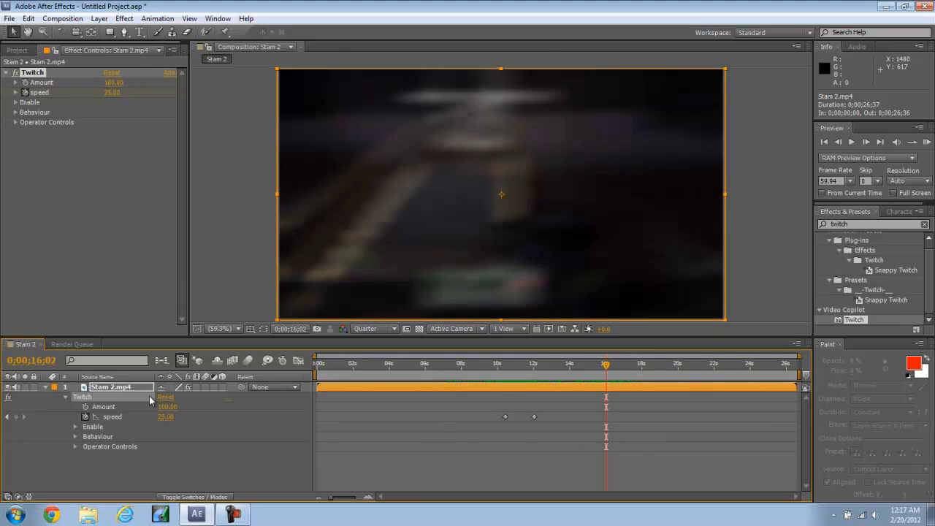
- Split Stam 2.mp4 at 0;00;16;02 with Edit > Split Layer and move the earlier part on top
left_click(119, 388)
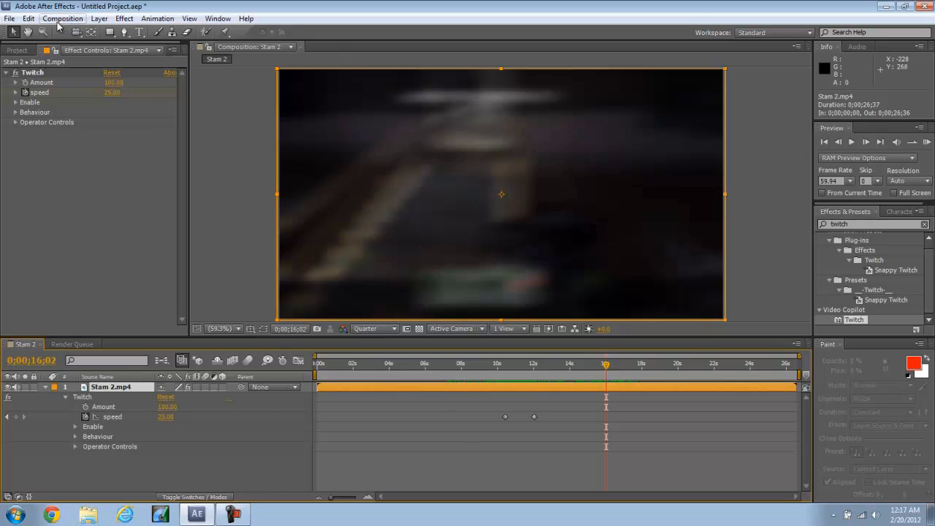
left_click(27, 21)
mouse_move(98, 21)
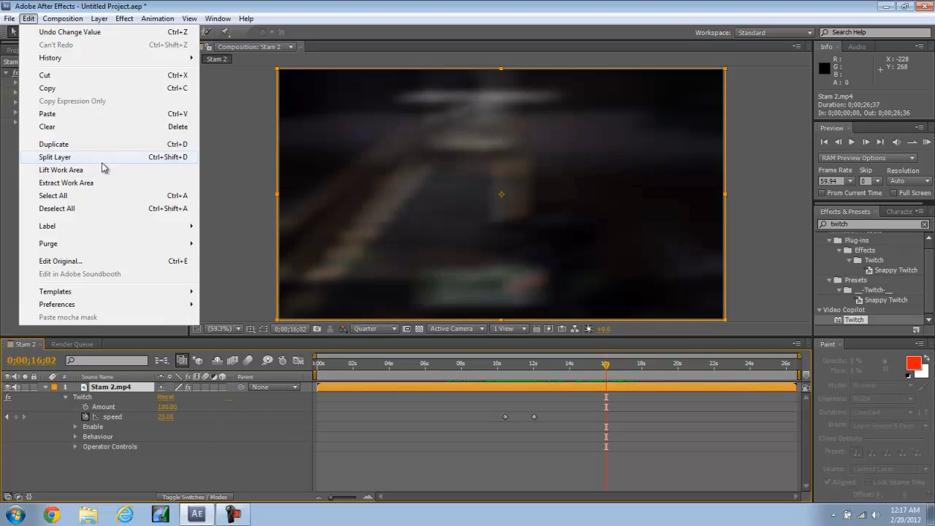
left_click(54, 157)
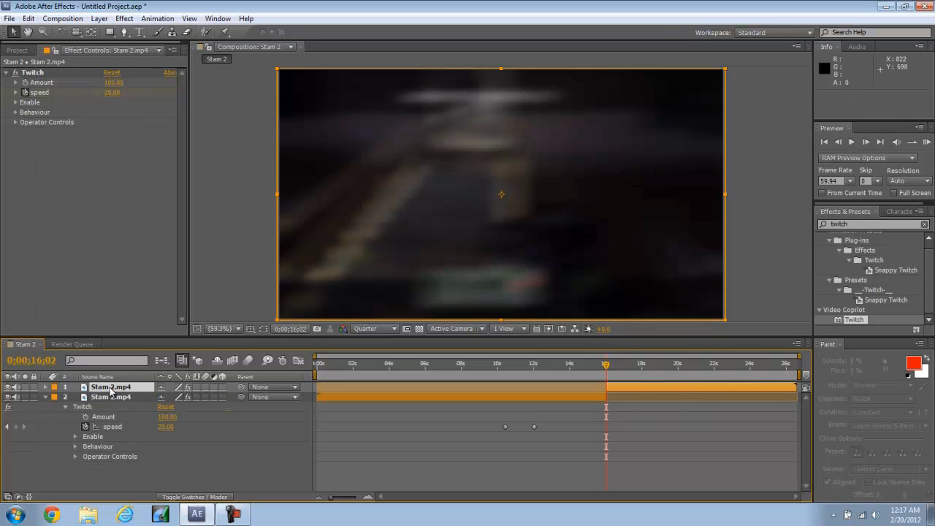
left_click_drag(110, 391, 121, 471)
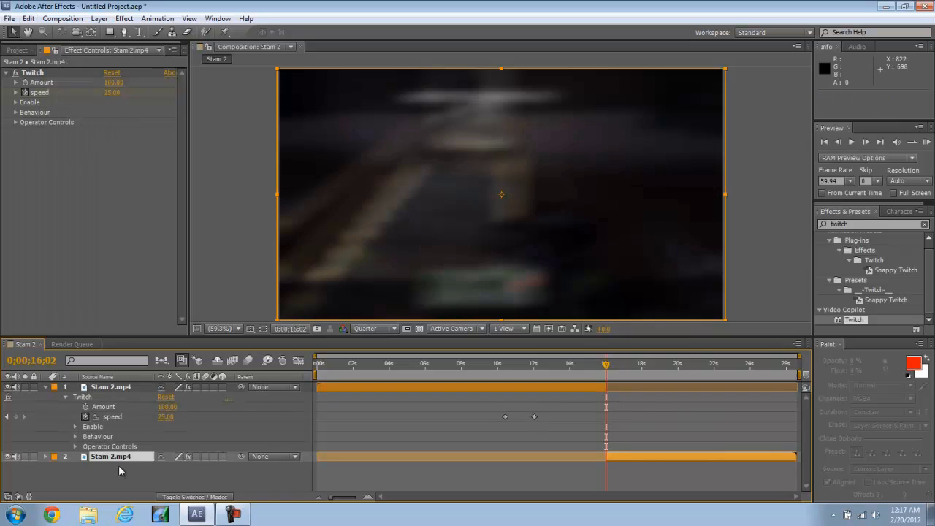
- Duplicate the Twitch effect with Ctrl+D and delete the Twitch 2 copy
left_click(33, 72)
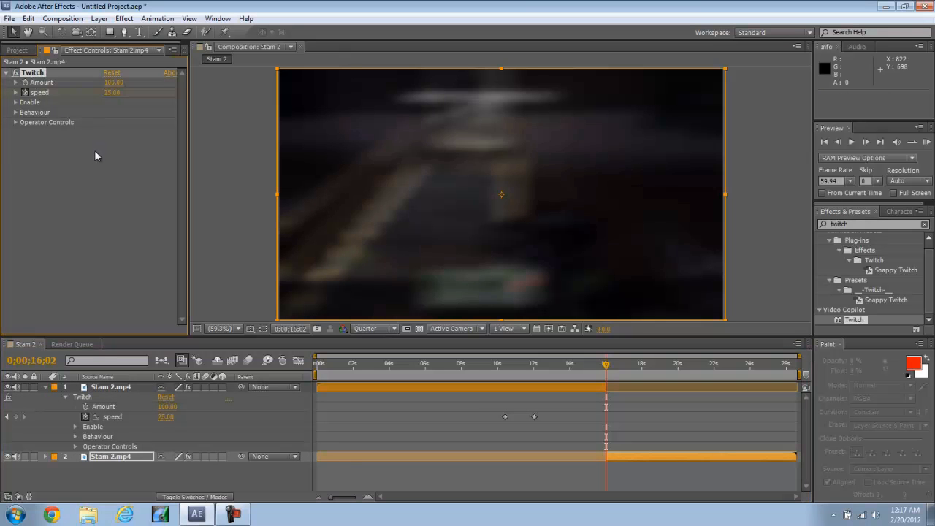
key("ctrl+d")
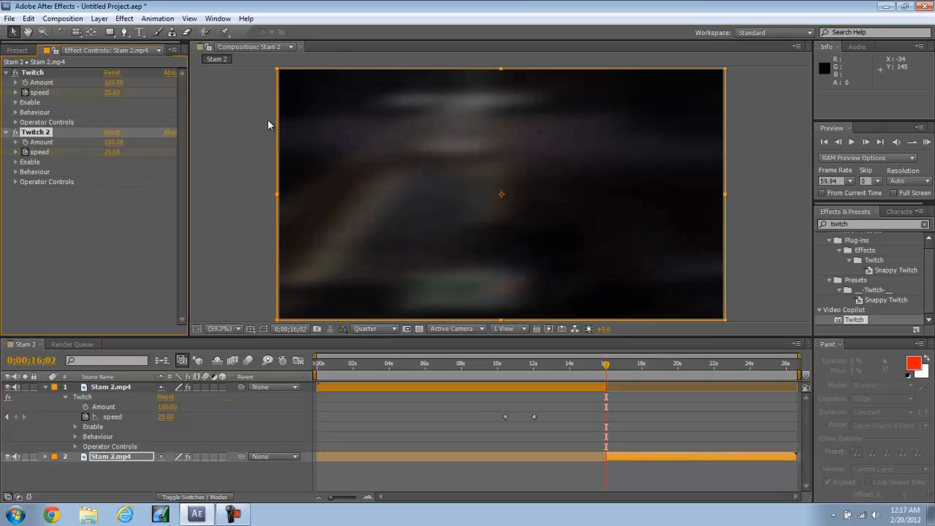
key("Delete")
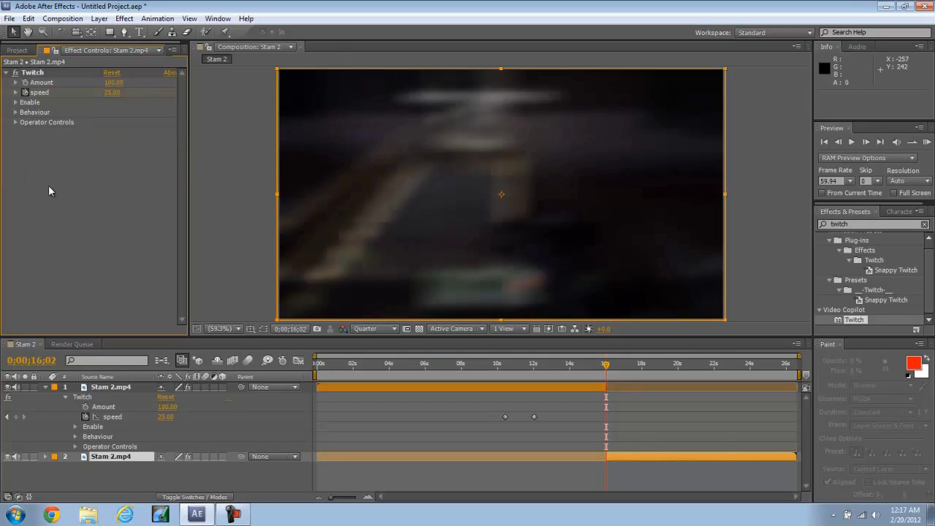
- Reveal the second layer's Twitch 2 effect and set its speed to 25 at 0;00;16;00
left_click(42, 387)
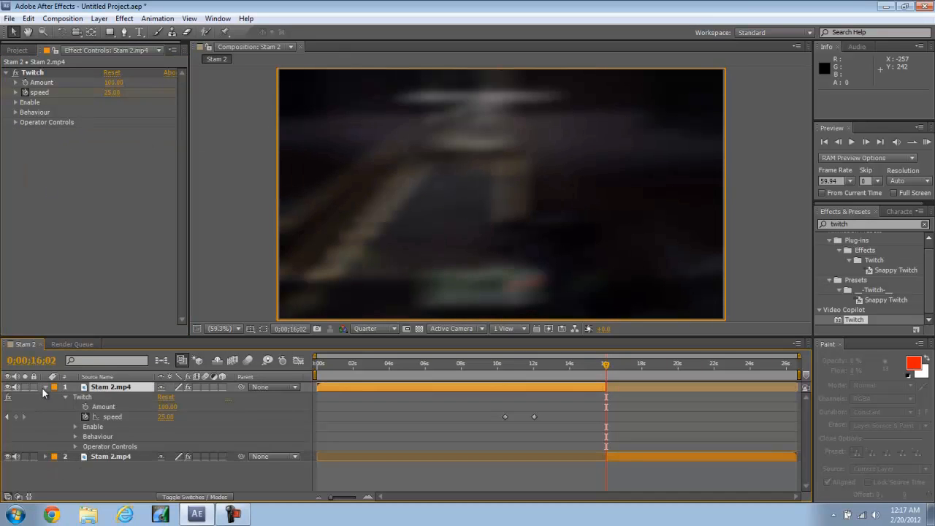
left_click(44, 387)
left_click(103, 397)
left_click(239, 429)
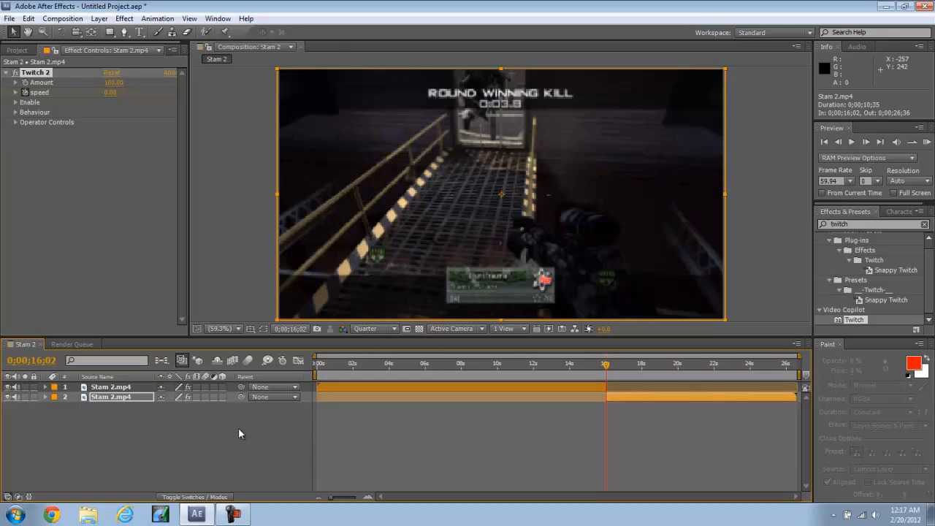
left_click(123, 399)
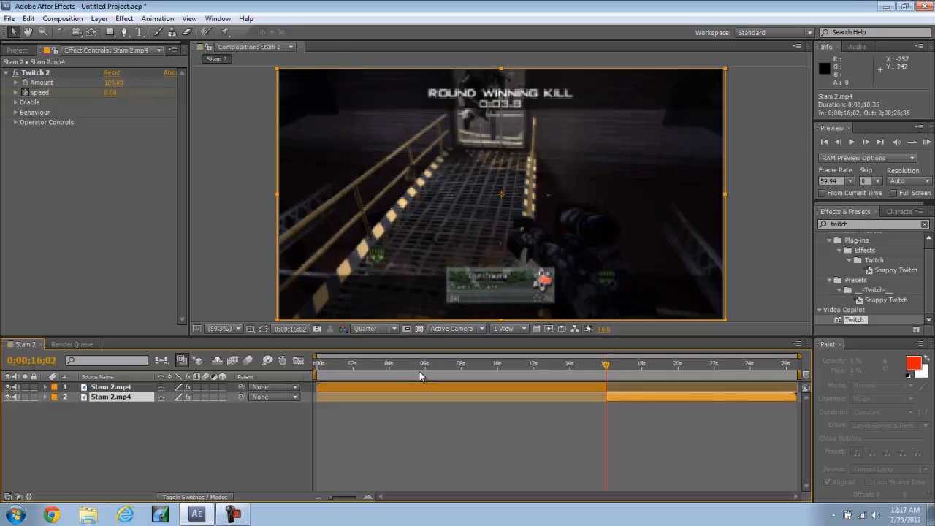
key("e")
left_click(65, 408)
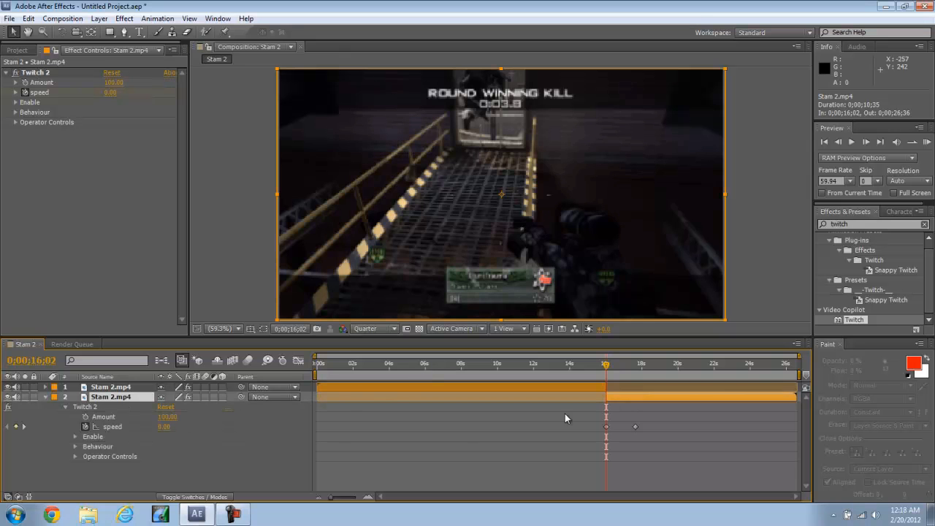
left_click(608, 373)
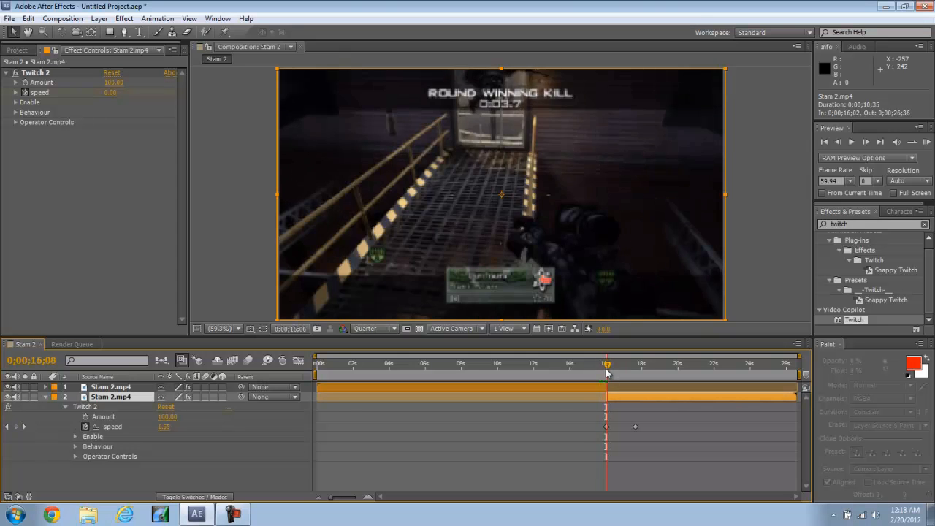
left_click(606, 374)
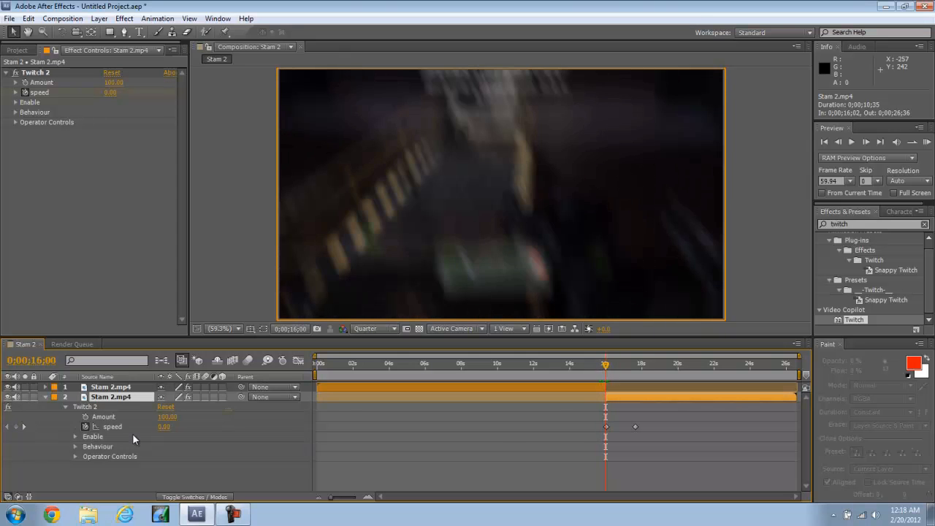
left_click(167, 427)
type("25")
key("Return")
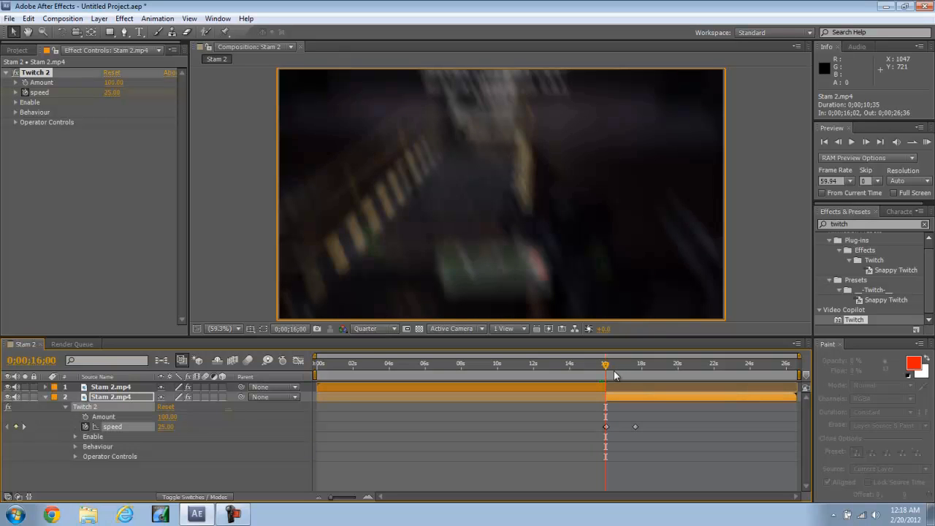
- Delete the old speed keyframe near 0;00;17;37 and set Twitch 2 speed to 0 there
left_click(612, 369)
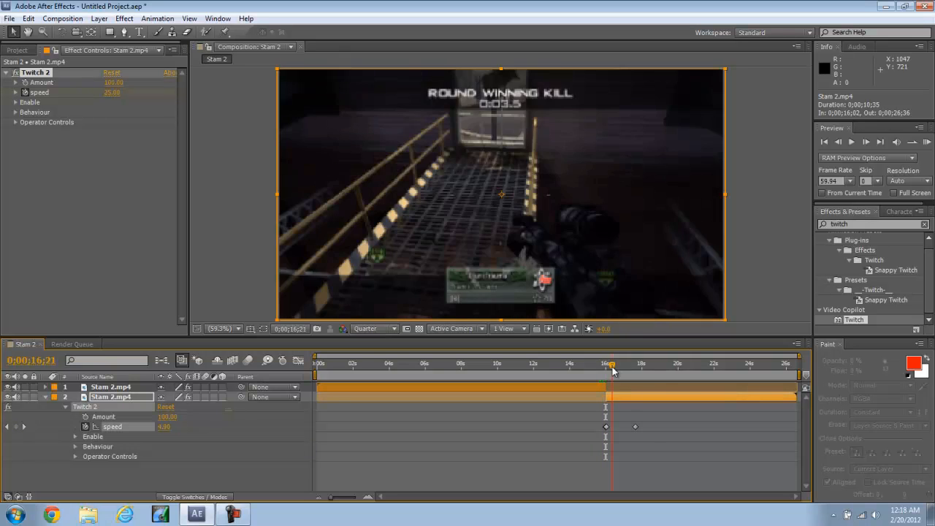
left_click_drag(613, 369, 636, 375)
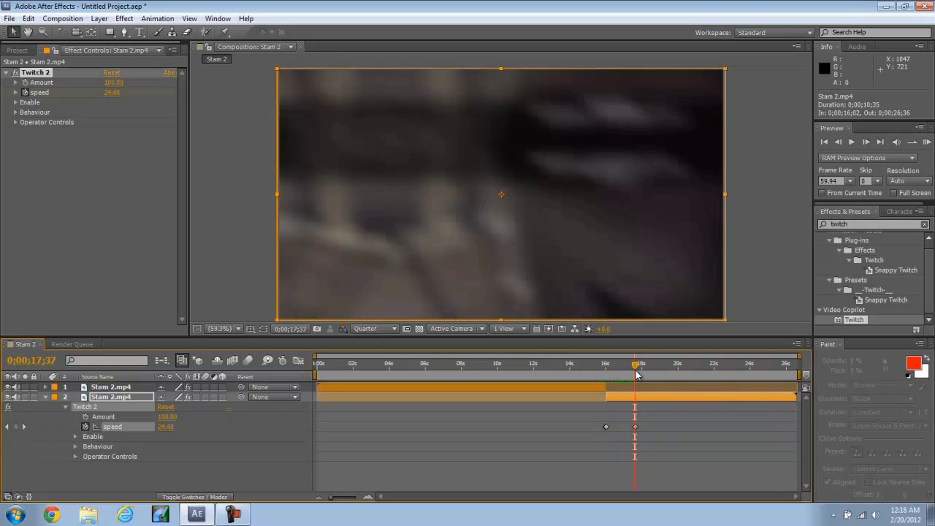
left_click(636, 427)
key("Delete")
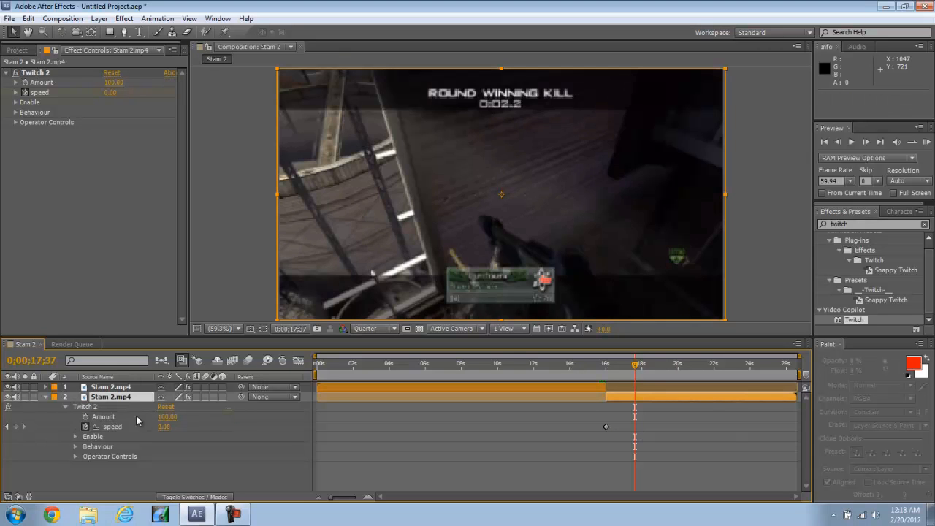
left_click(163, 426)
type("0")
key("Return")
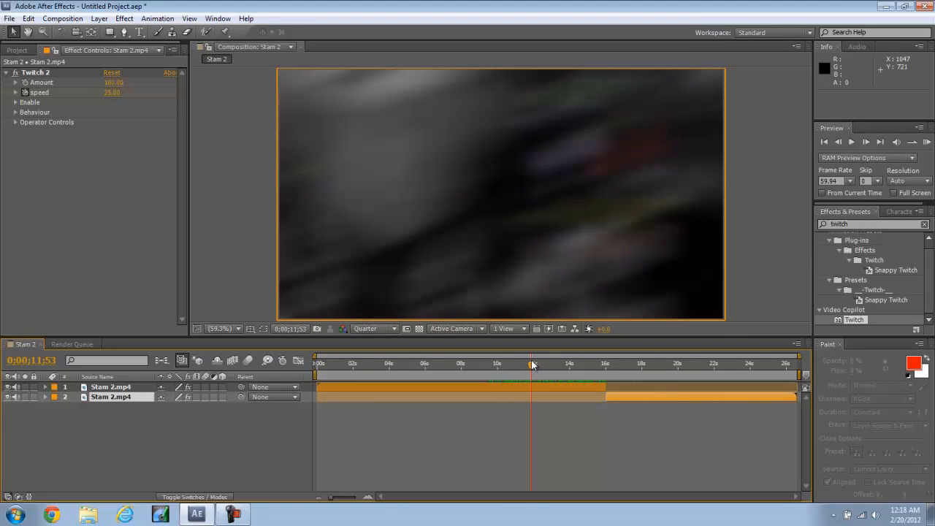
- Split the top Stam 2.mp4 layer at 0;00;11;53 and delete the extra middle piece
left_click(108, 388)
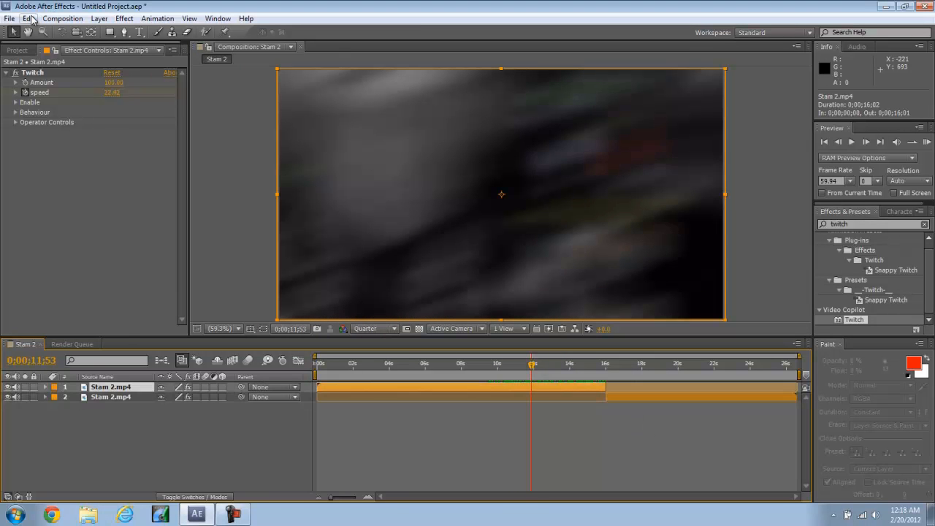
left_click(28, 18)
left_click(88, 157)
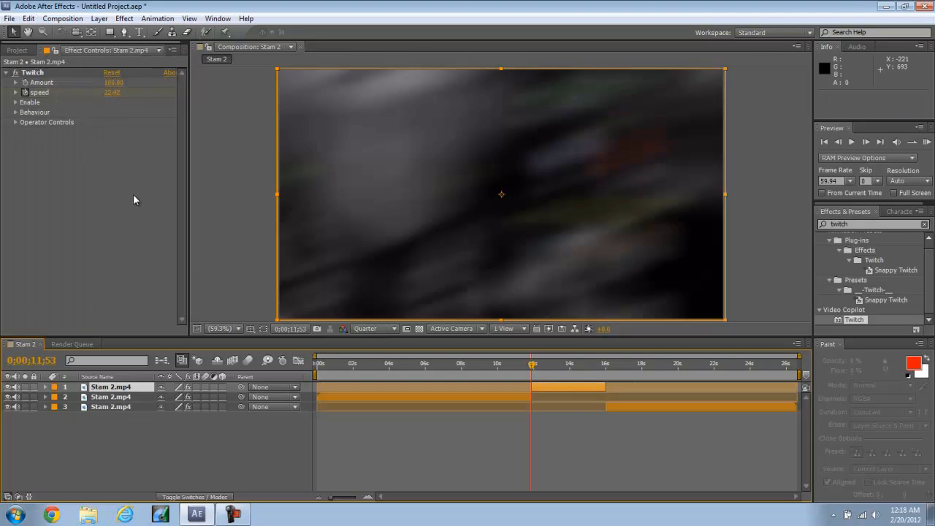
key("Delete")
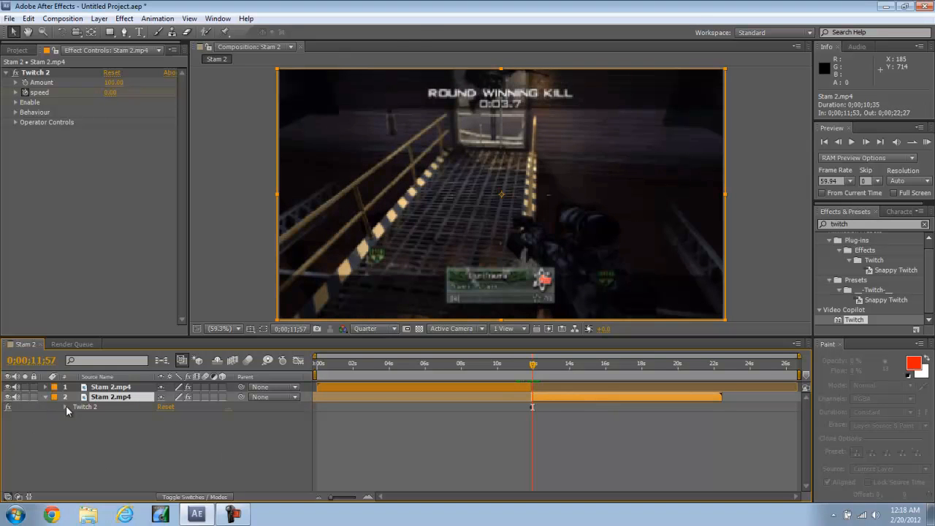
- Expand Twitch 2 and change the existing speed keyframe's value to 0
left_click(65, 407)
double_click(531, 427)
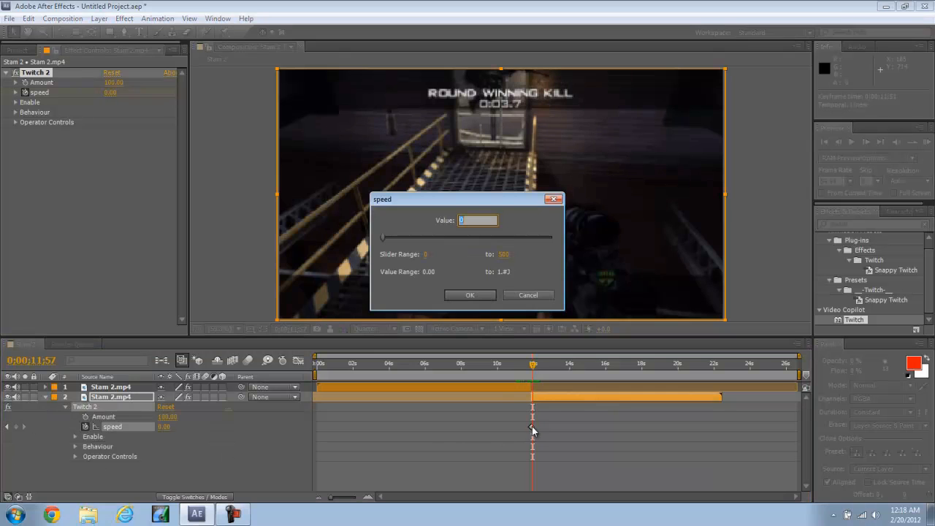
type("0")
key("Return")
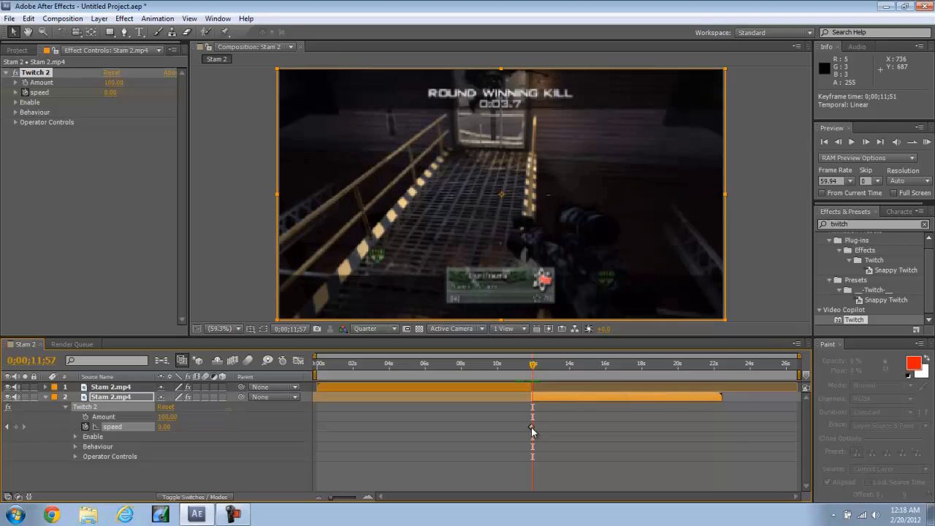
- Keyframe Twitch 2 speed at 25 on 0;00;11;53 and at 0 on 0;00;12;59
left_click(531, 368)
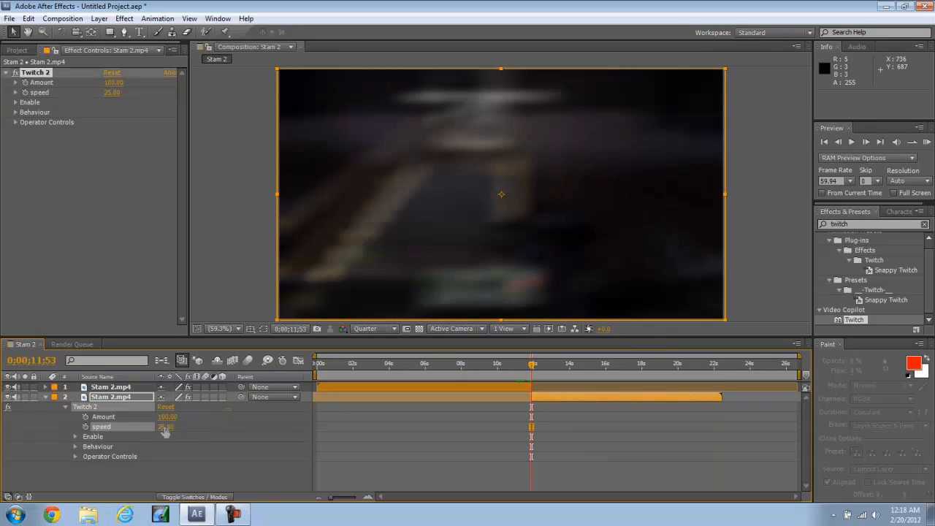
left_click(100, 427)
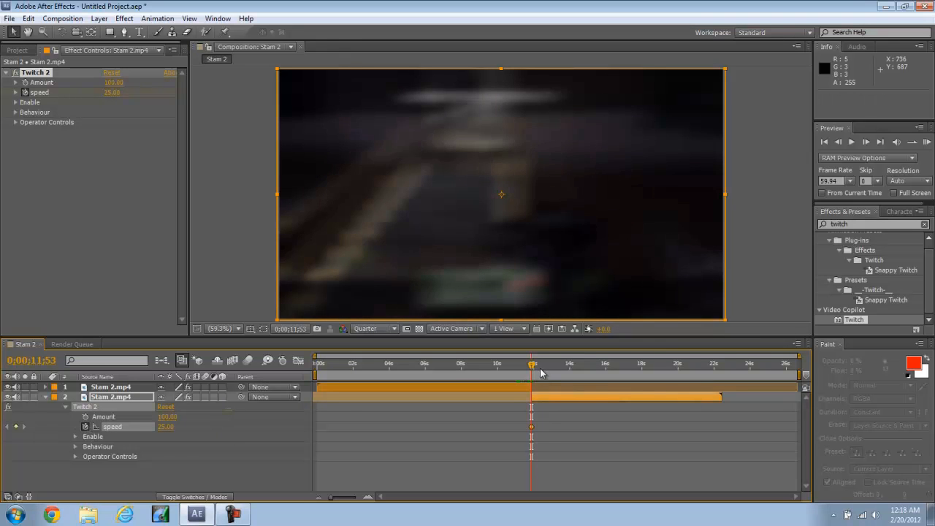
left_click_drag(541, 374, 551, 371)
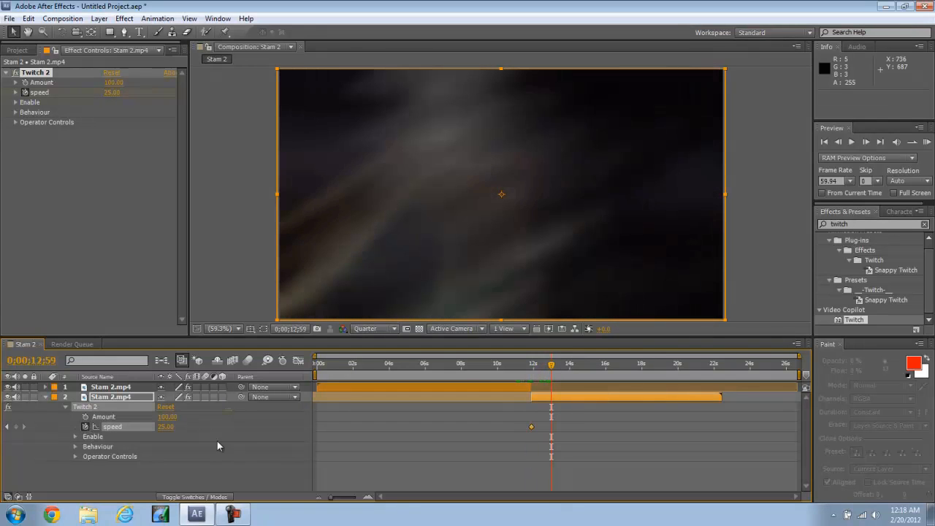
left_click(167, 427)
type("0")
key("Return")
left_click_drag(536, 364, 478, 364)
- Set the work area to span roughly 5;34 to 20;37 around the cuts
left_click_drag(311, 375, 438, 375)
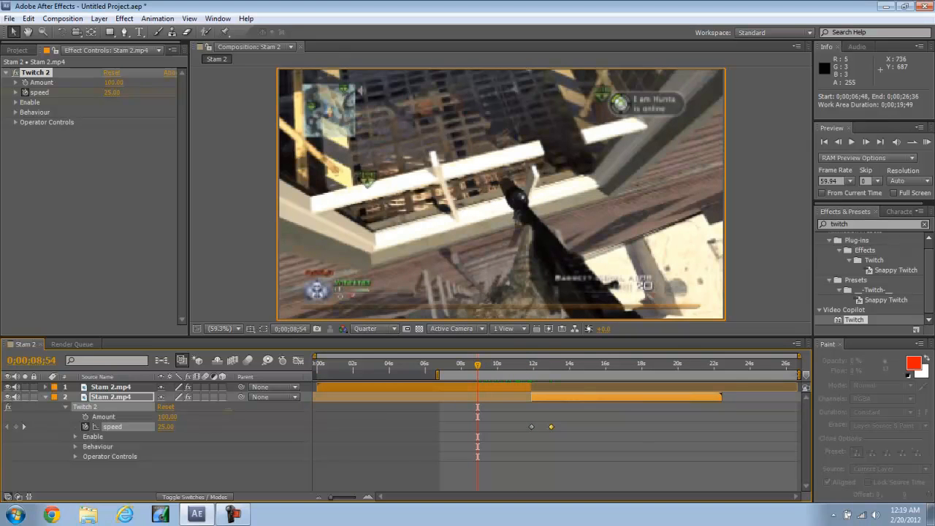
left_click_drag(802, 374, 602, 376)
left_click(696, 375)
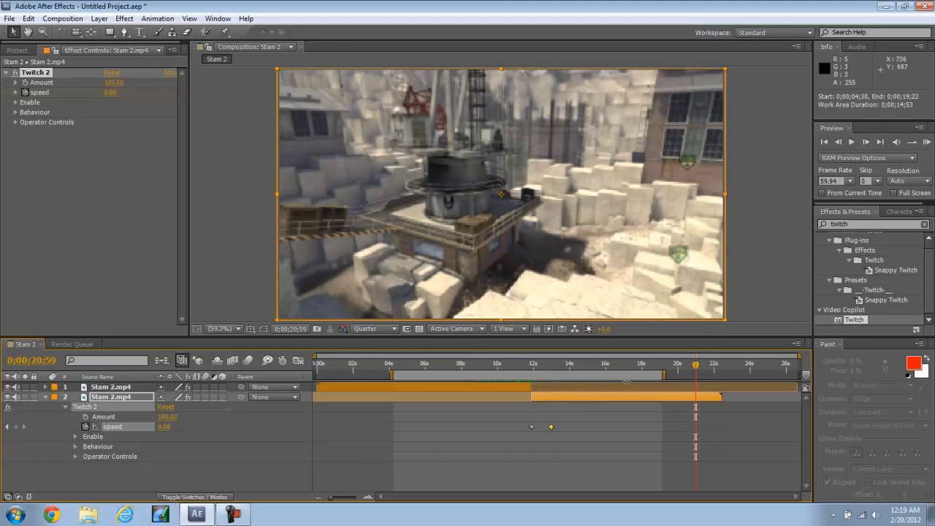
left_click_drag(627, 380, 644, 385)
- Run a RAM preview of the work area, stop it, and scrub through the 11-second cut
left_click(926, 144)
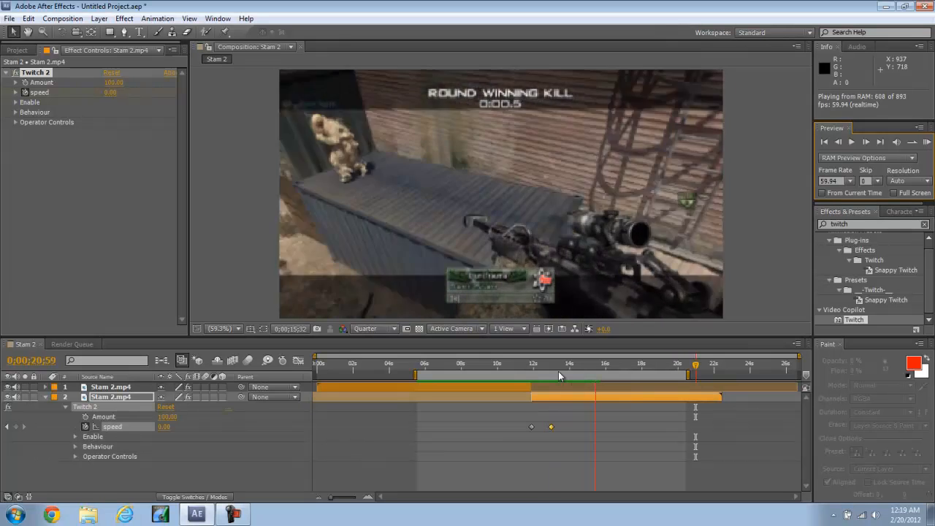
key("space")
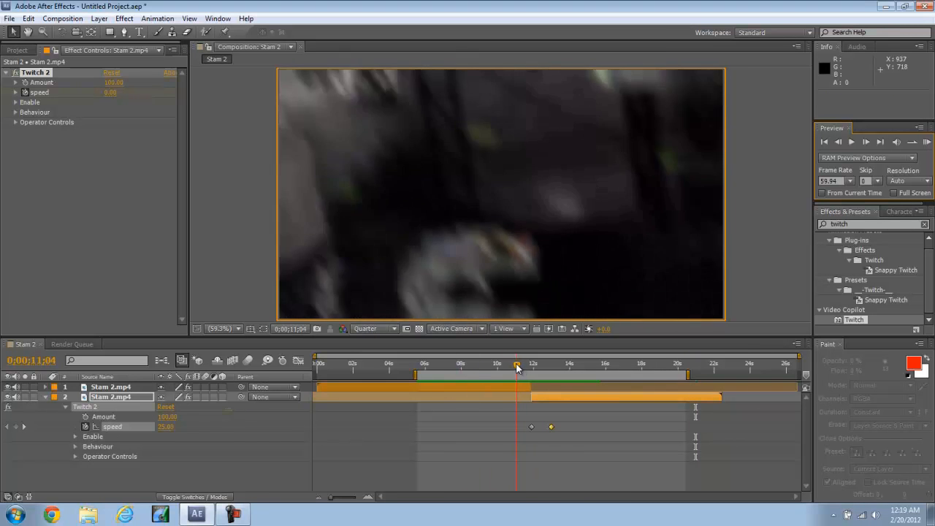
left_click_drag(511, 367, 488, 367)
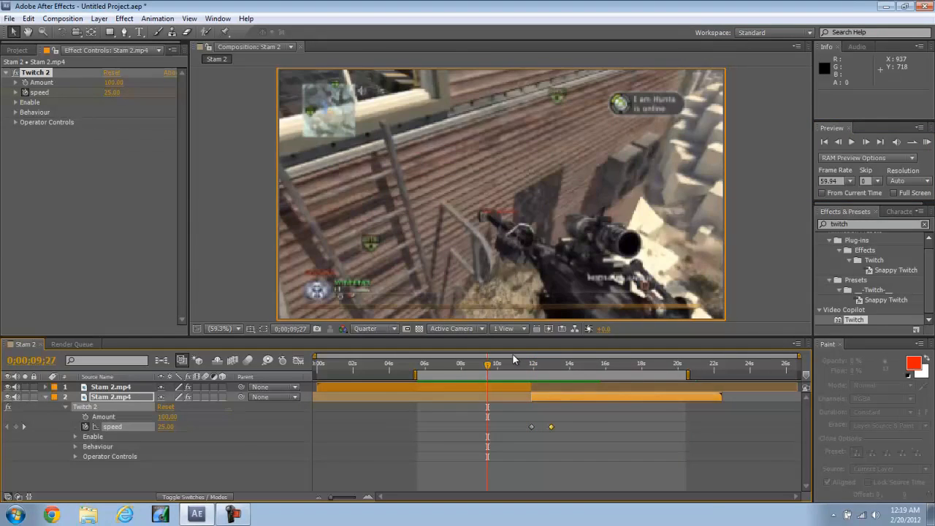
left_click(831, 199)
left_click(927, 142)
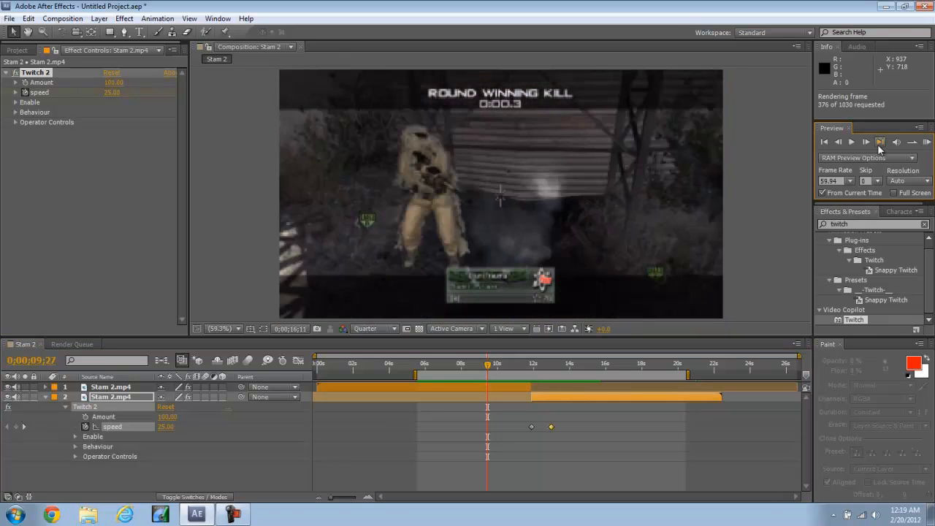
left_click(853, 143)
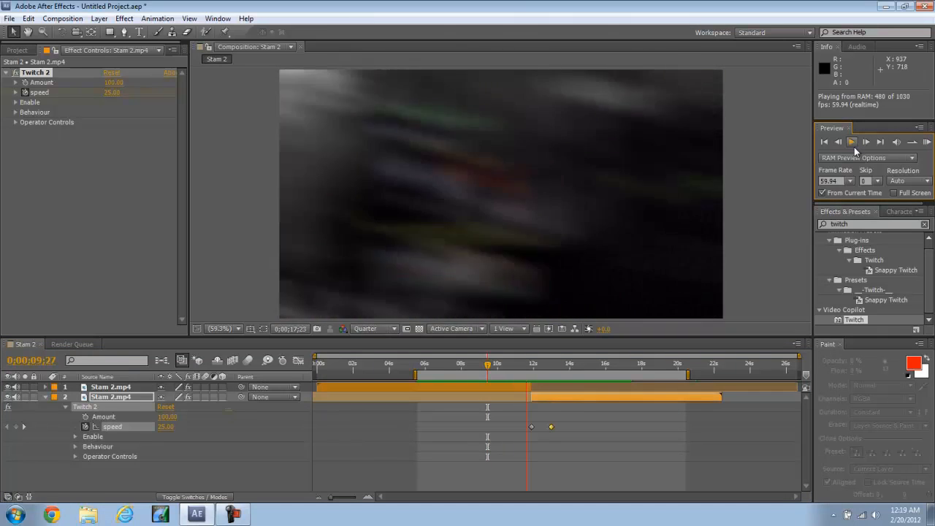
left_click(520, 362)
left_click_drag(520, 362, 649, 388)
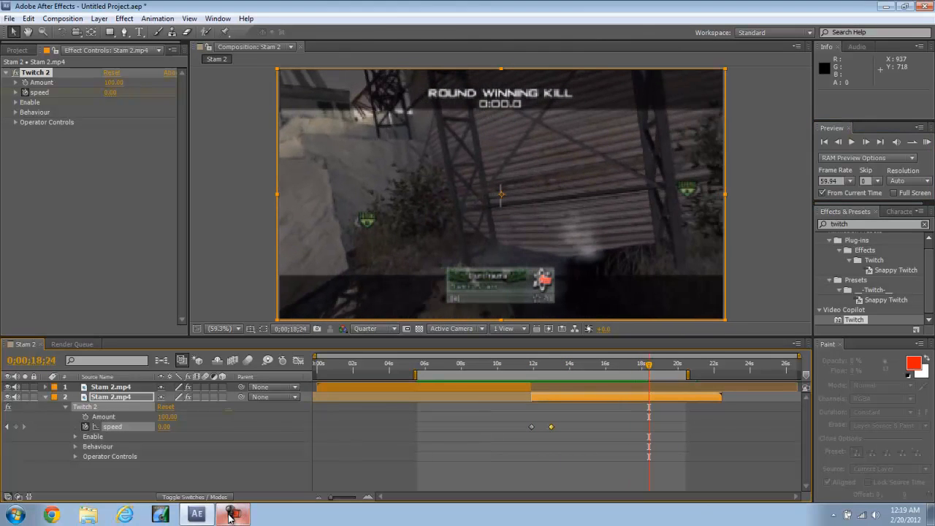